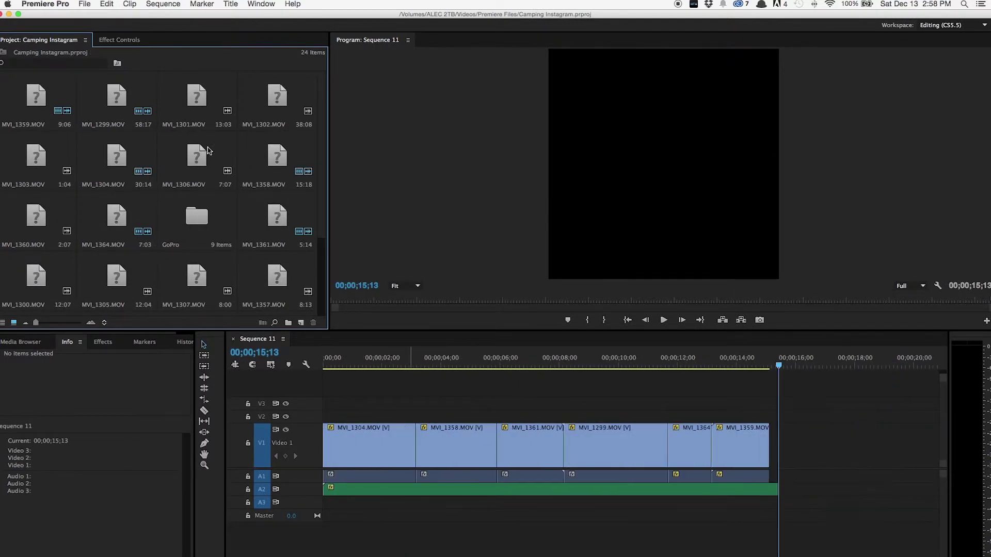
- Inspect clips MVI_1359, MVI_1301 and MVI_1306 in the Info panel
click(40, 106)
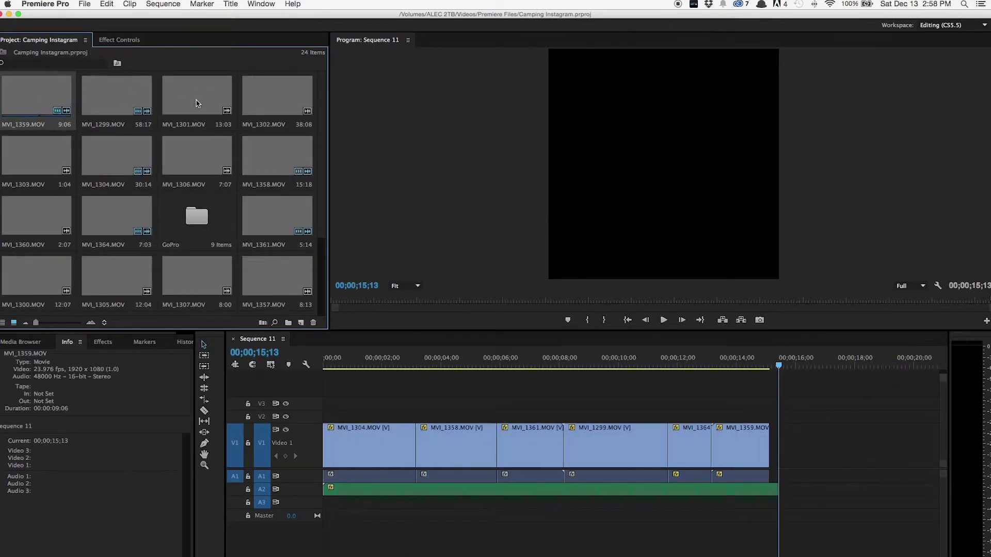
click(199, 101)
click(194, 155)
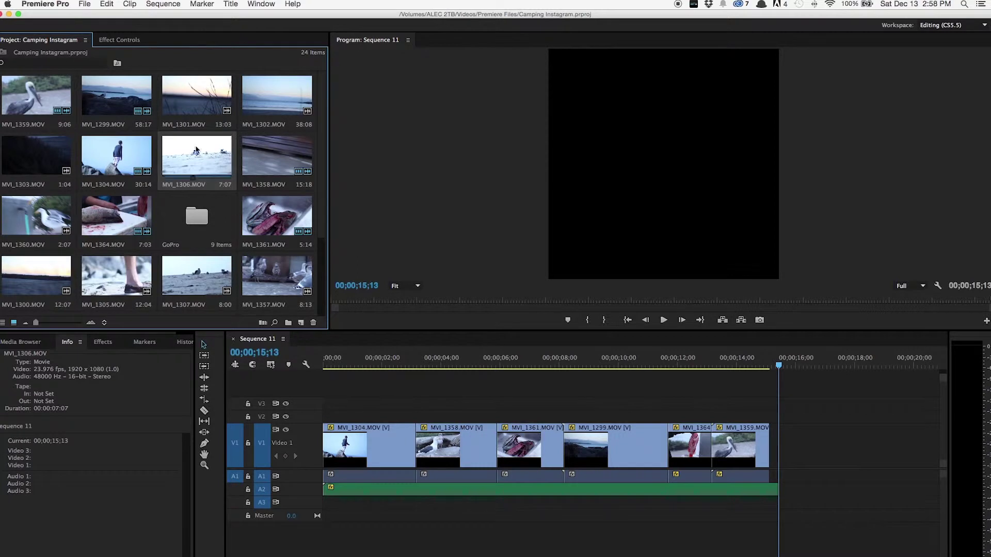
click(84, 4)
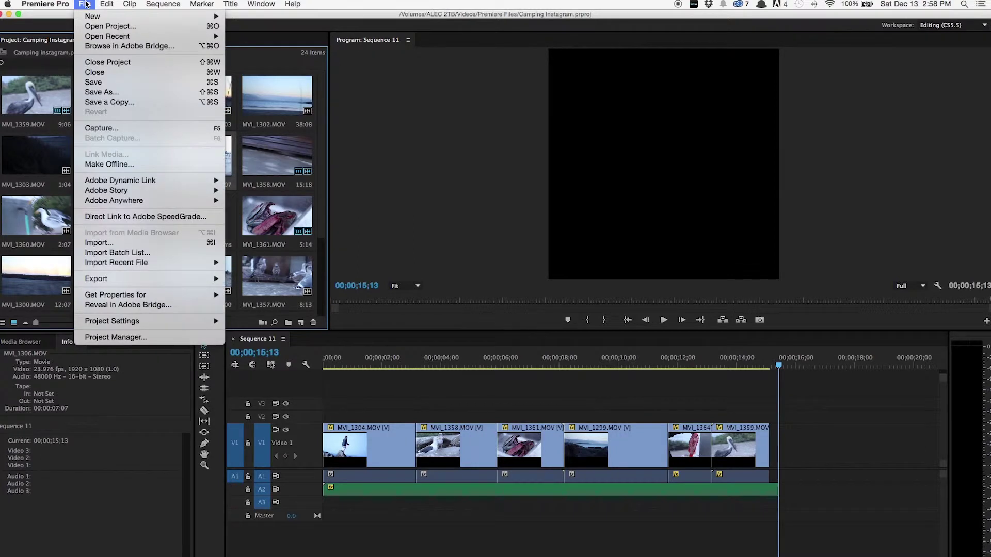
- Start a new sequence using the Digital SLR 1080p DSLR 1080p30 preset (1920×1080, 29.97 fps)
mouse_move(87, 17)
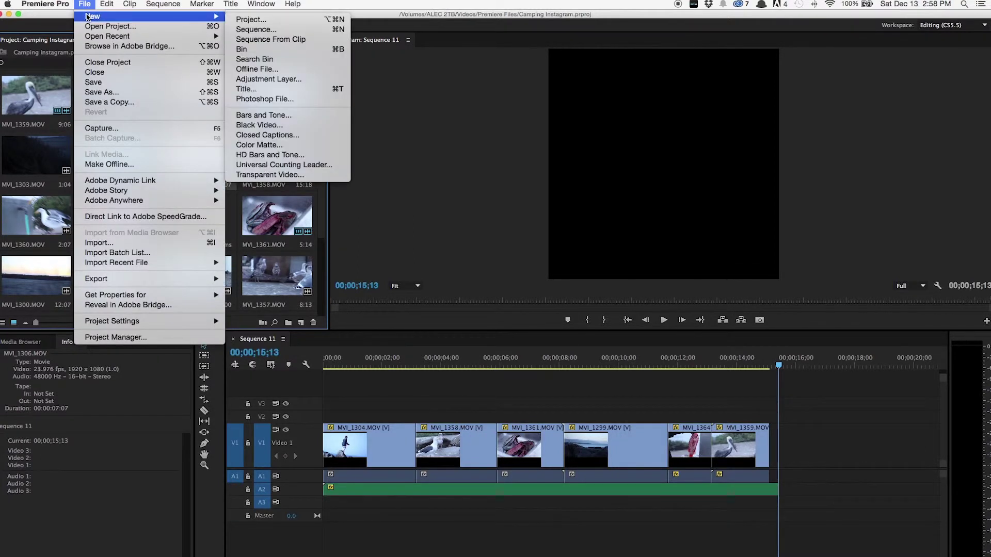
click(256, 30)
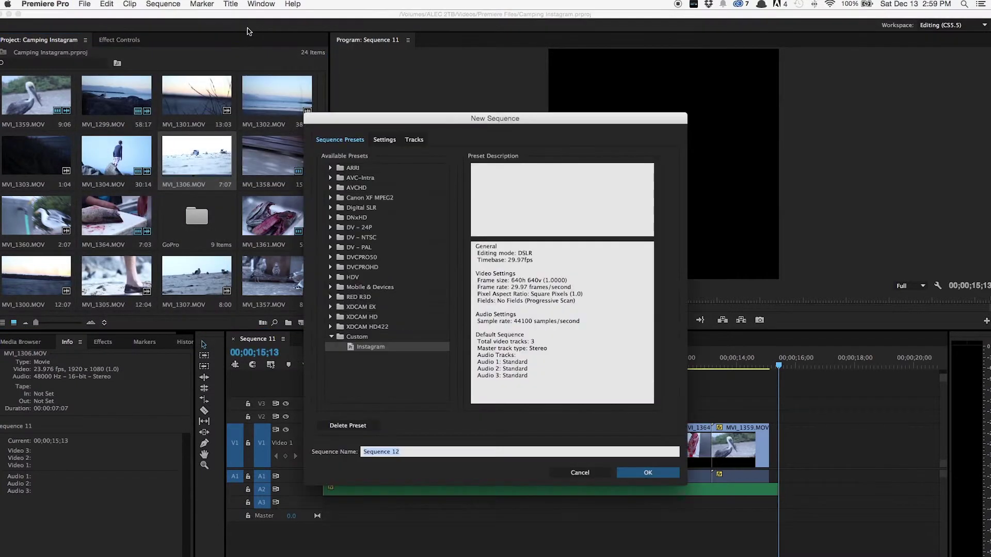
click(379, 350)
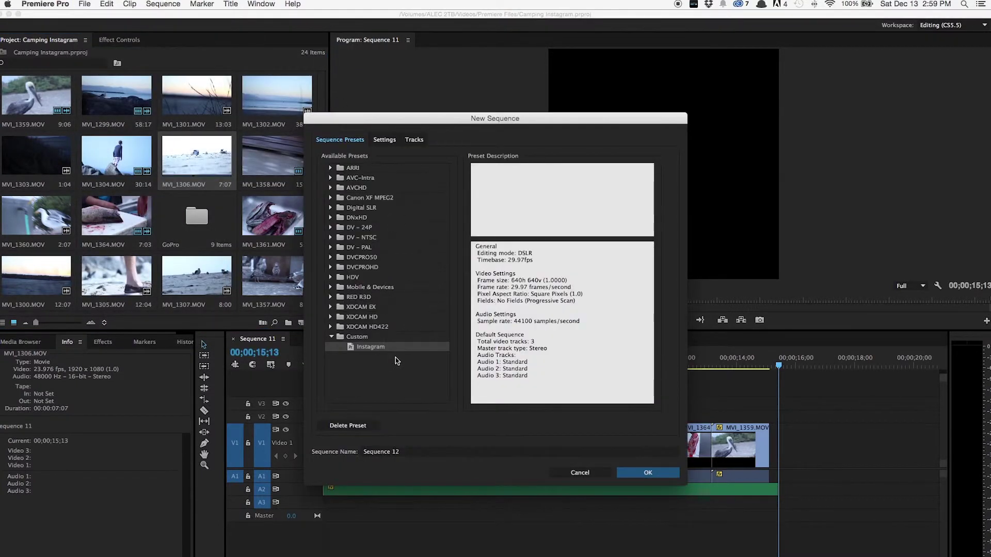
click(360, 211)
click(331, 208)
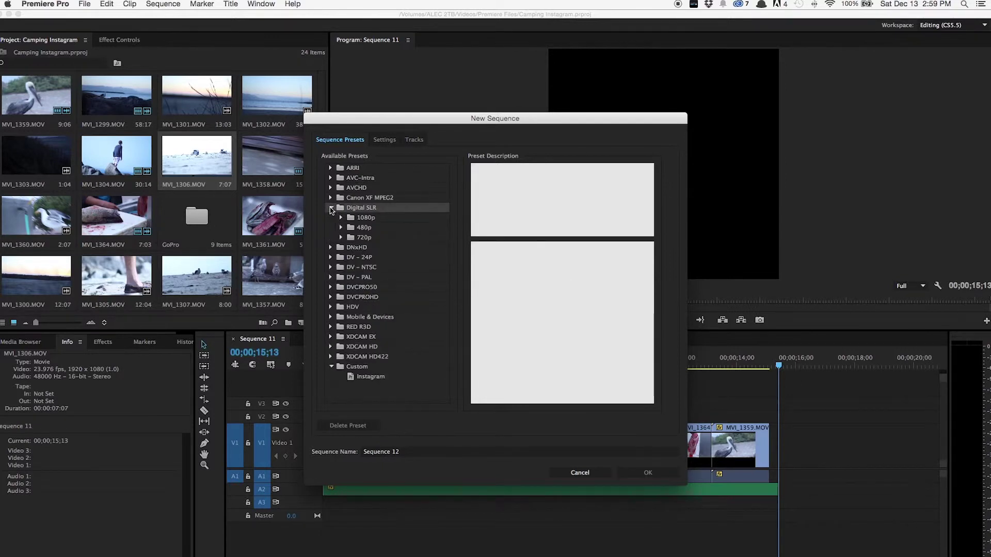
click(339, 220)
click(341, 218)
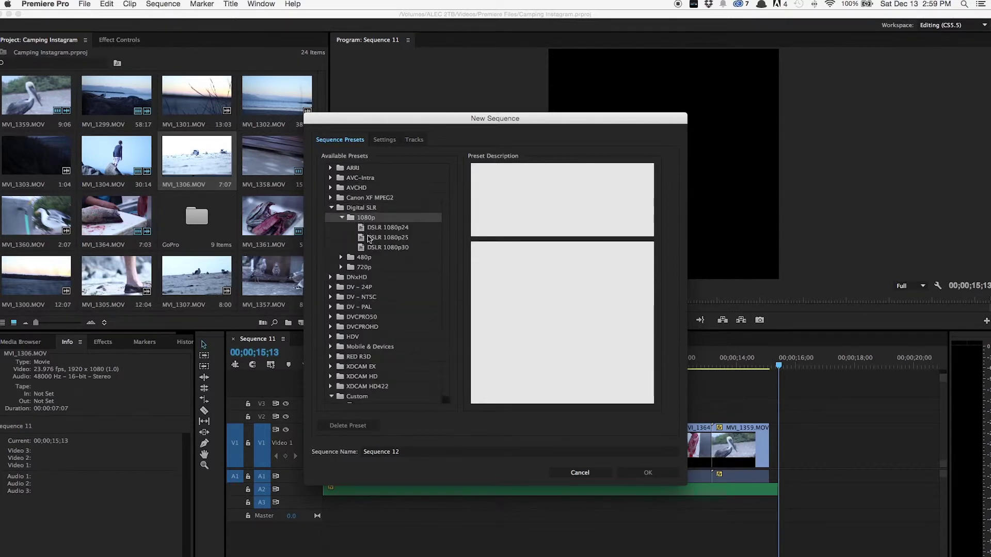
click(387, 248)
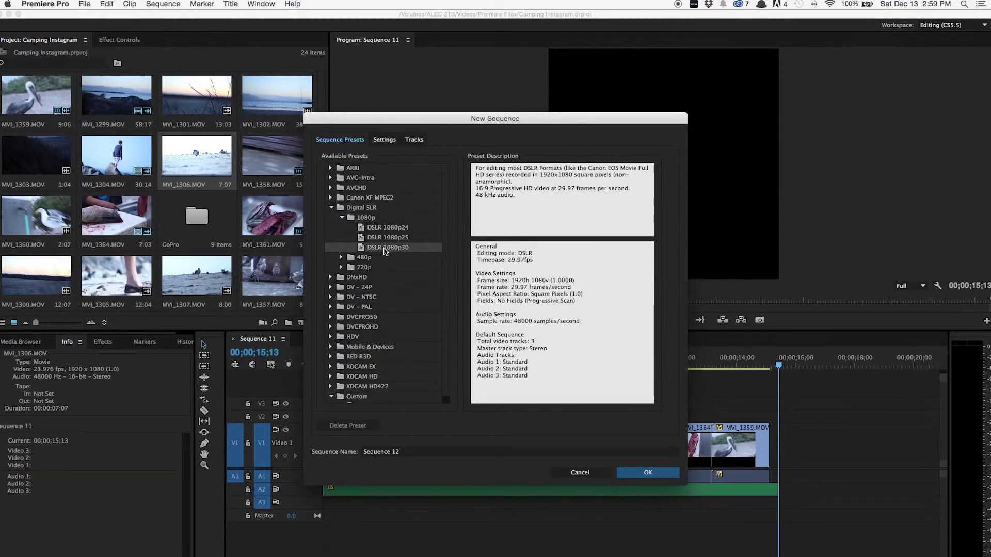
click(384, 141)
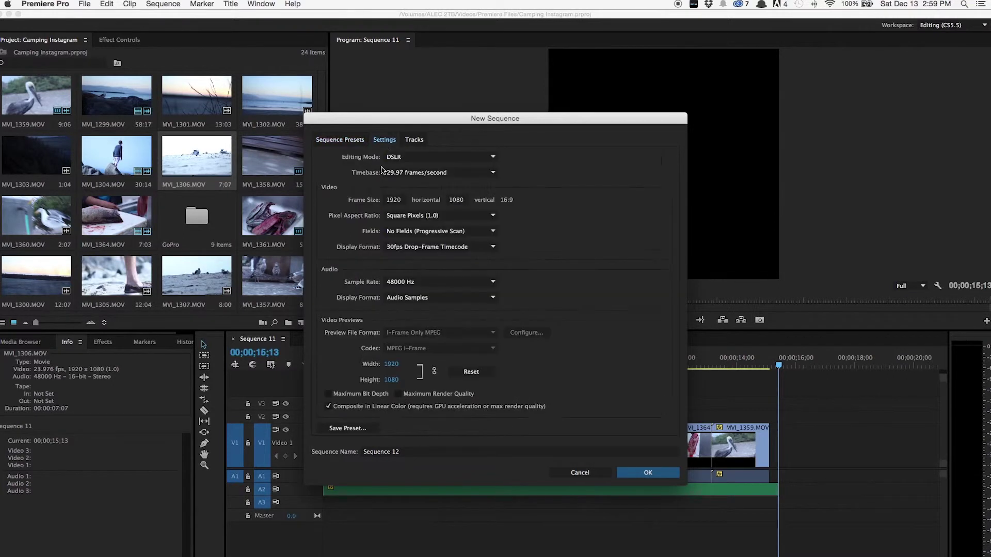
- Set the sequence frame size to 640 × 640
click(391, 202)
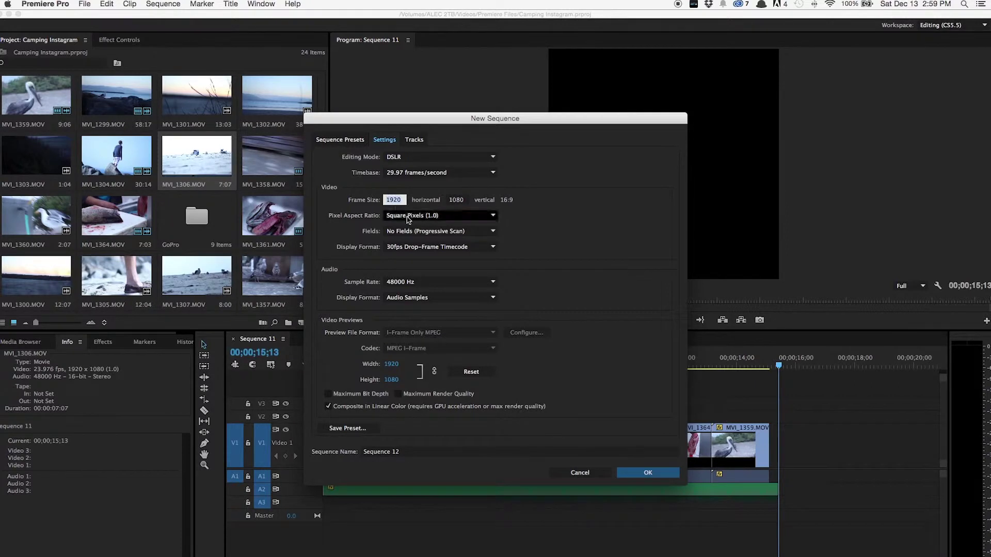
text(6)
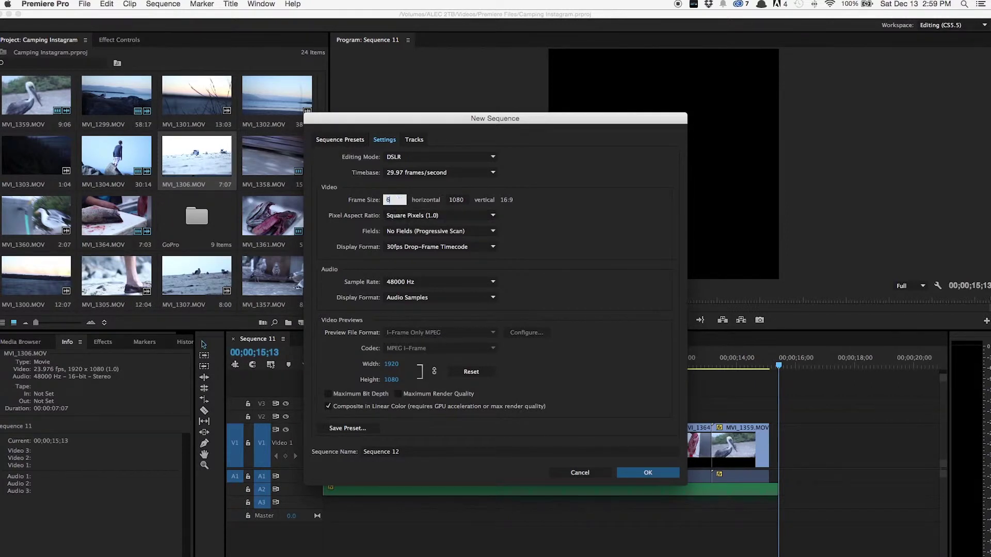
text(40)
key(Tab)
text(6)
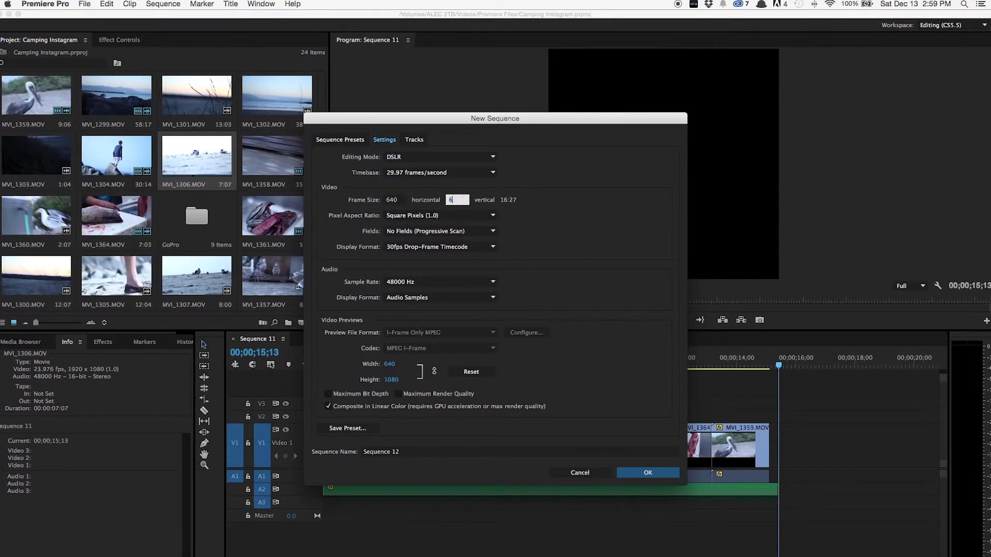
click(482, 195)
- Save these settings as a preset named 'Ins' and cancel without creating the sequence
click(345, 429)
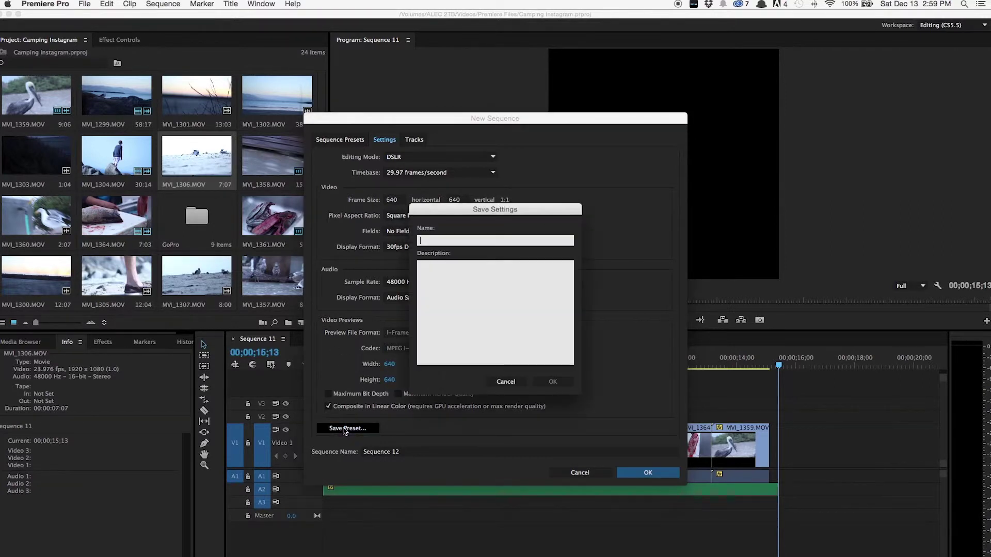
text(Instagram Video)
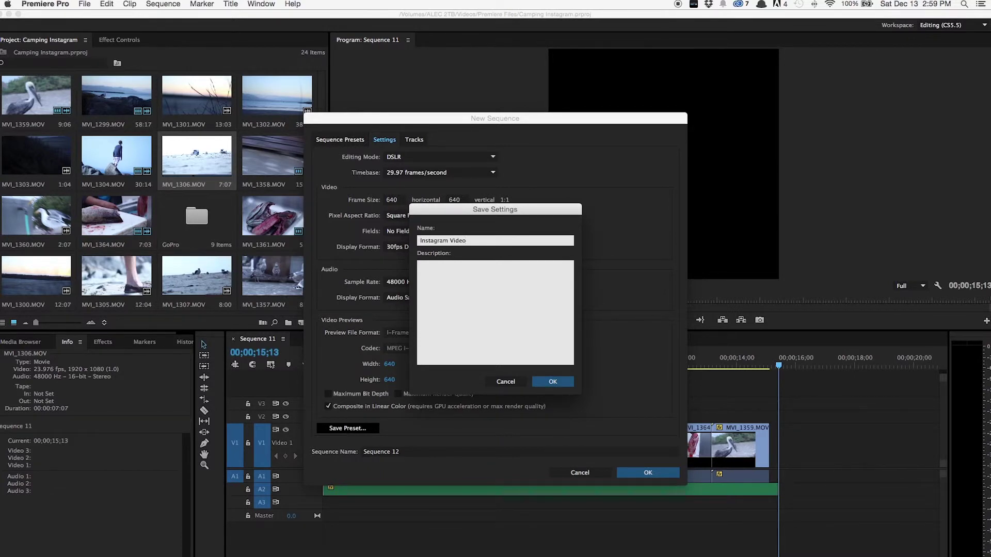
key(Return)
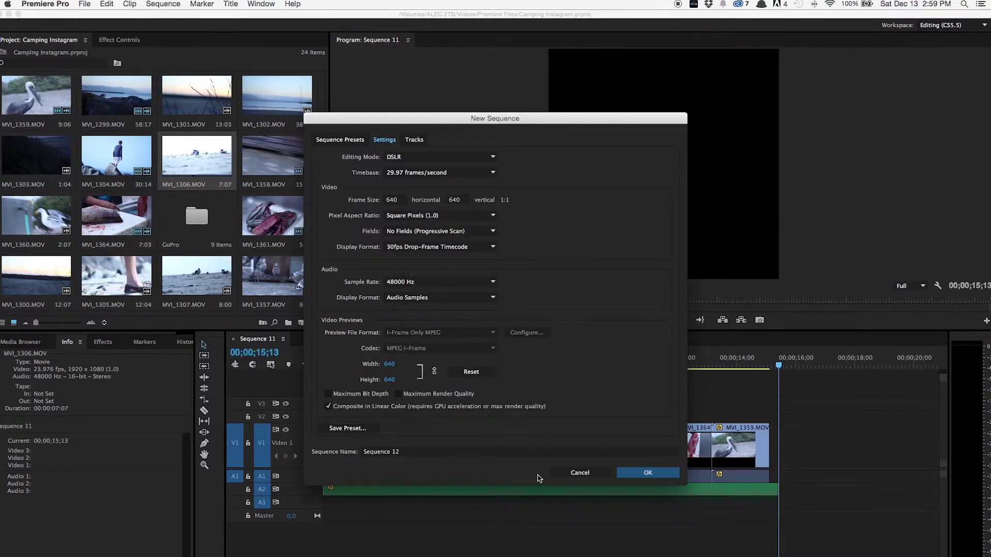
click(580, 472)
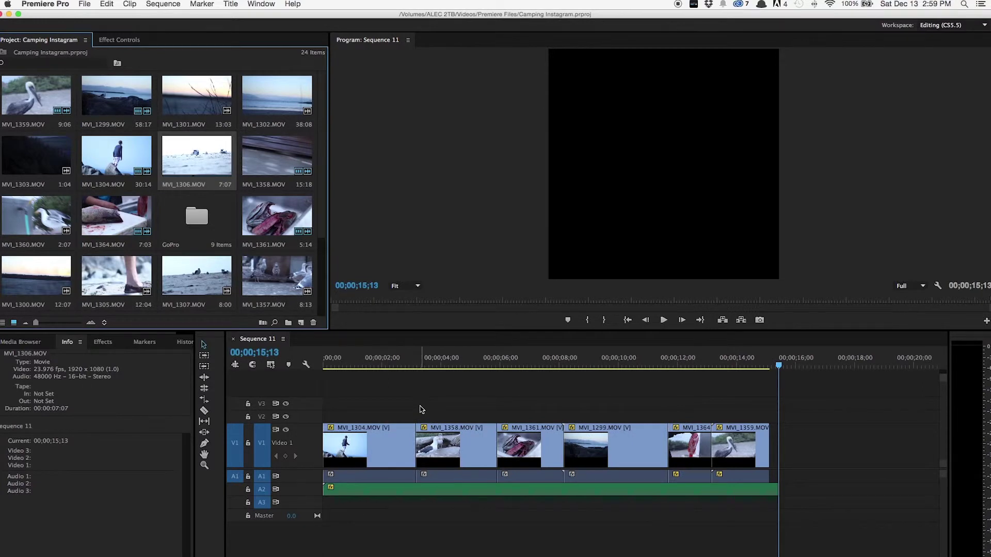
- Play Sequence 11 from about 3 seconds and stop with the playhead at 00;00;09;19
key(minus)
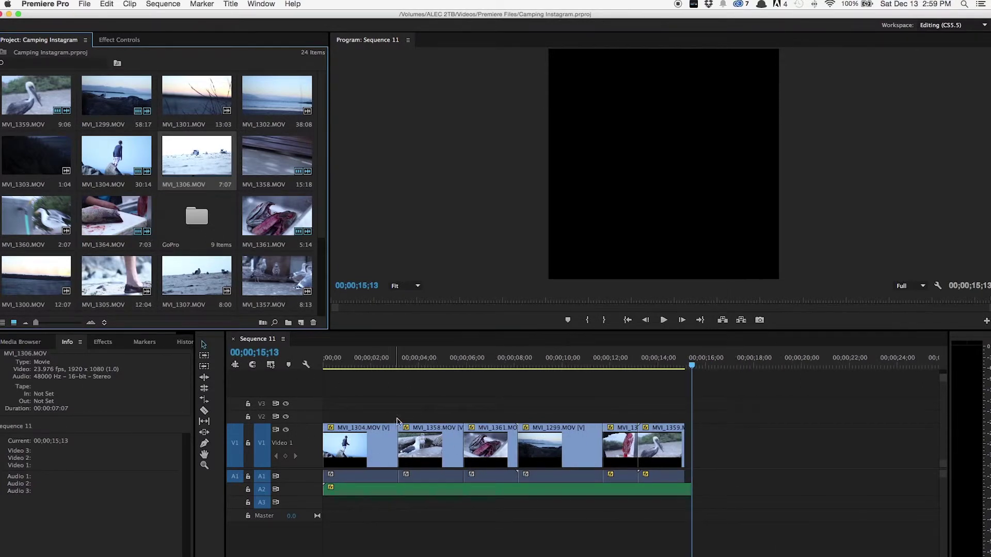
click(403, 361)
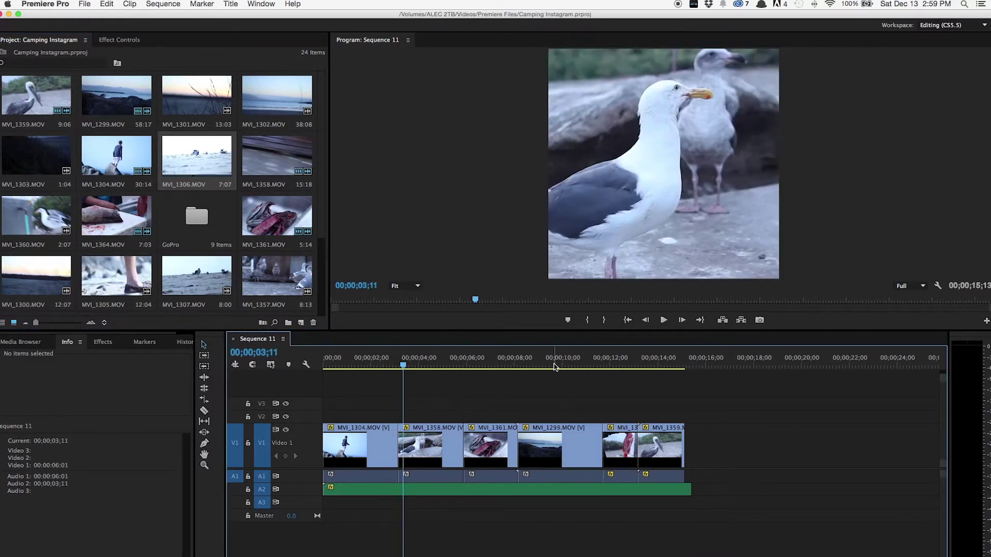
key(space)
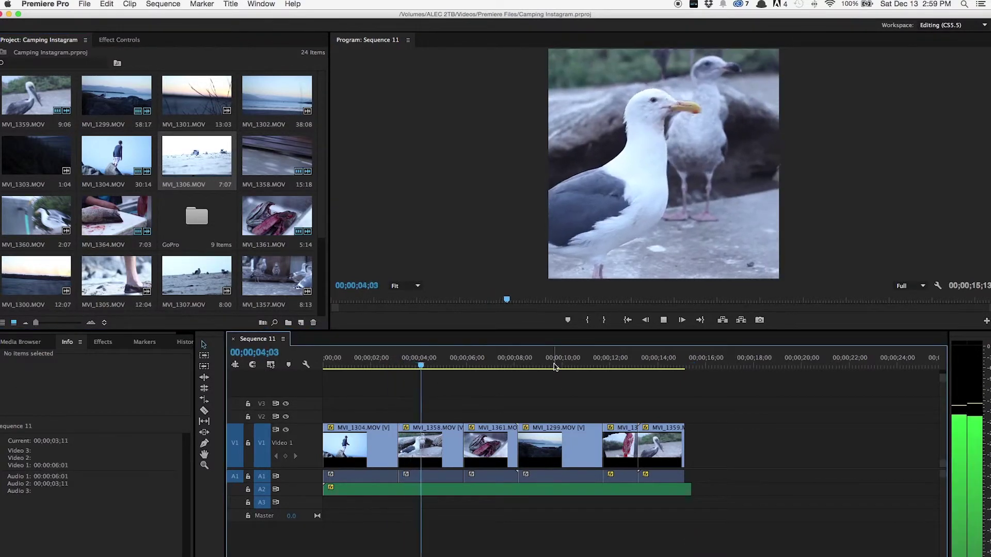
click(553, 362)
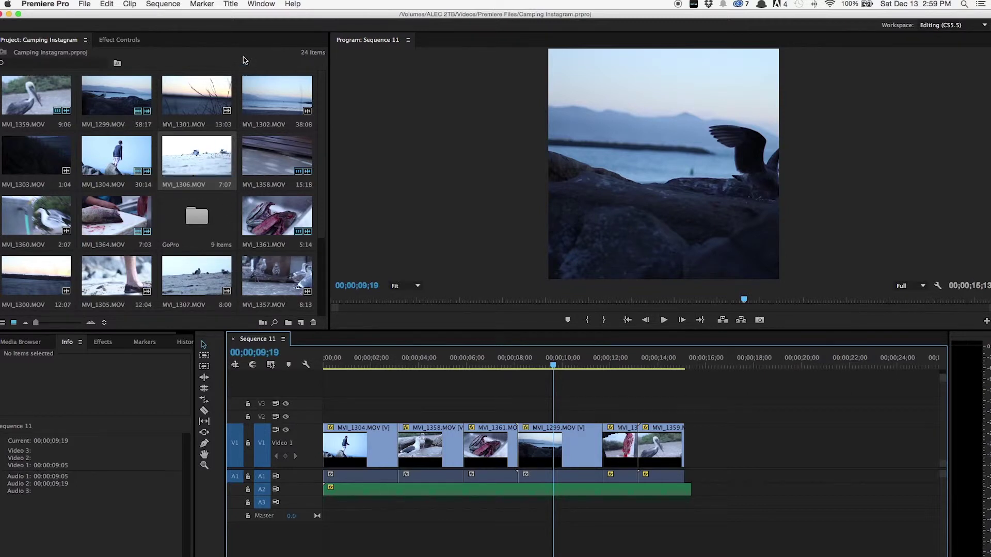
click(84, 4)
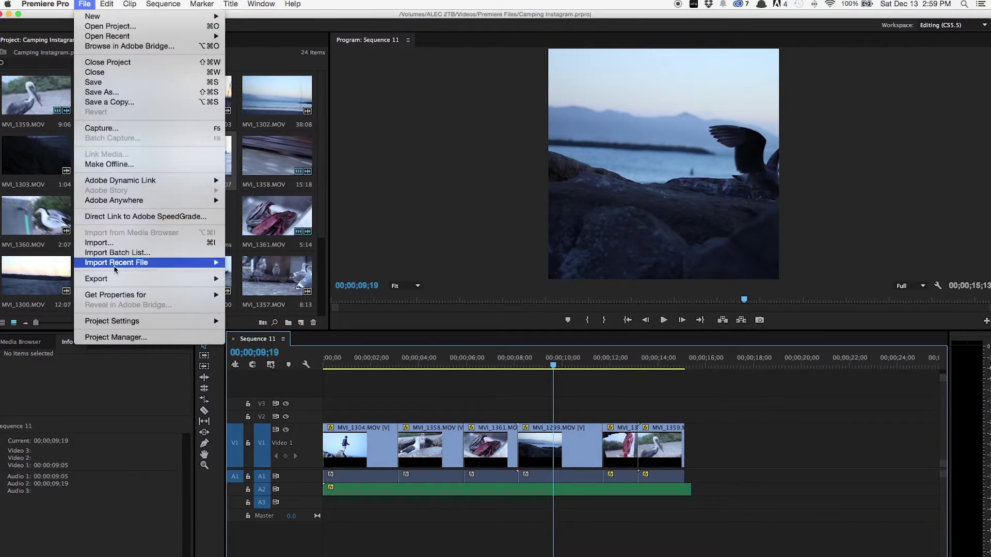
- Open Export Media for Sequence 11 and match the output size to the 640×640 source
mouse_move(206, 280)
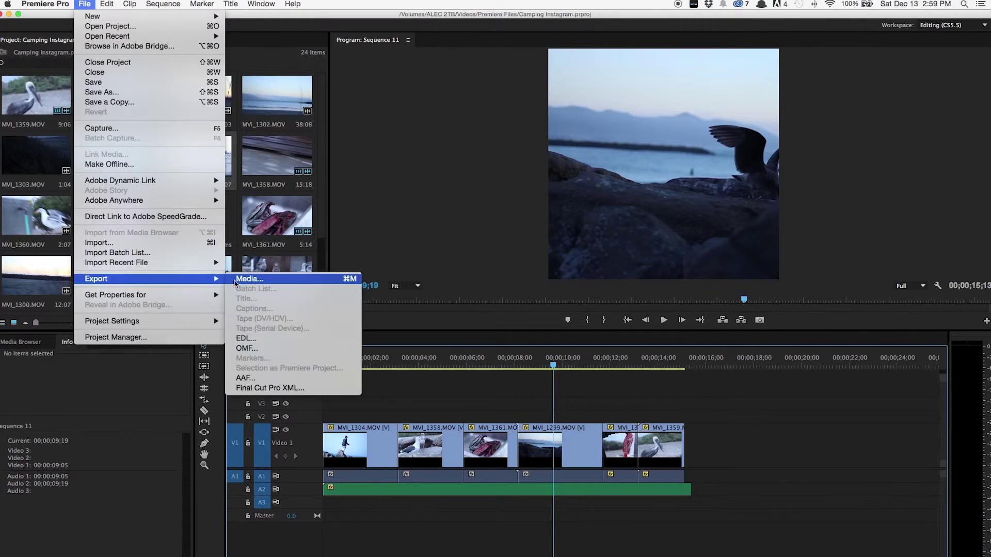
click(239, 277)
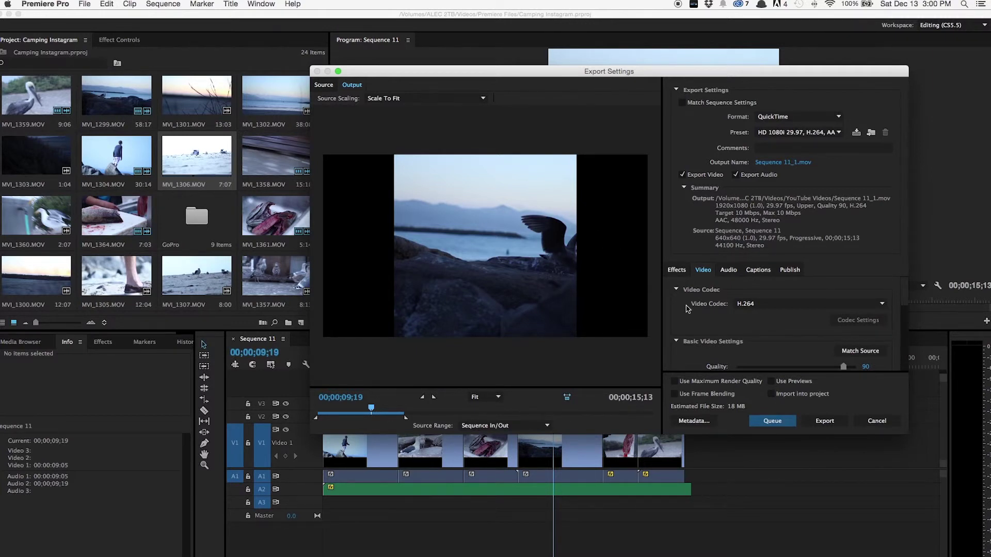
scroll(688, 309, down, 2)
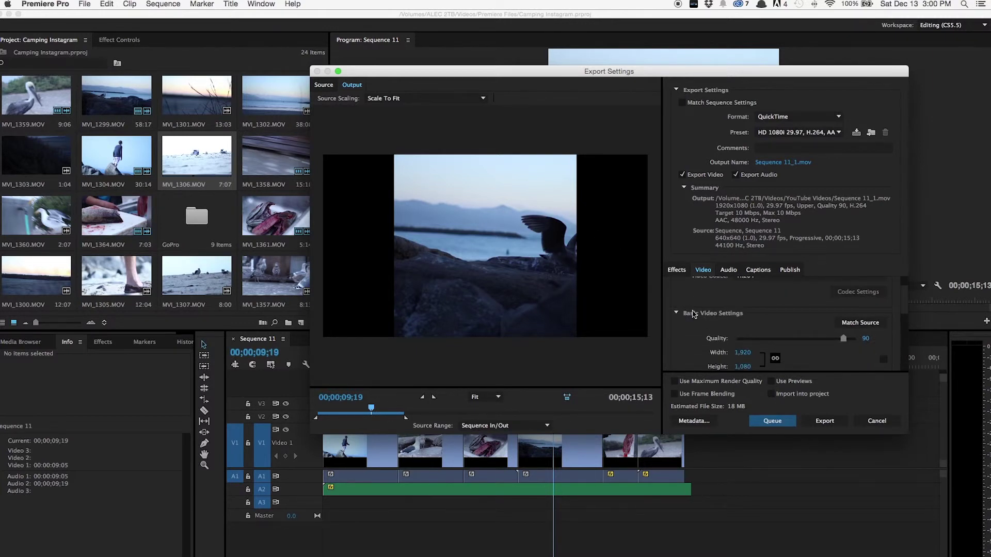
click(869, 325)
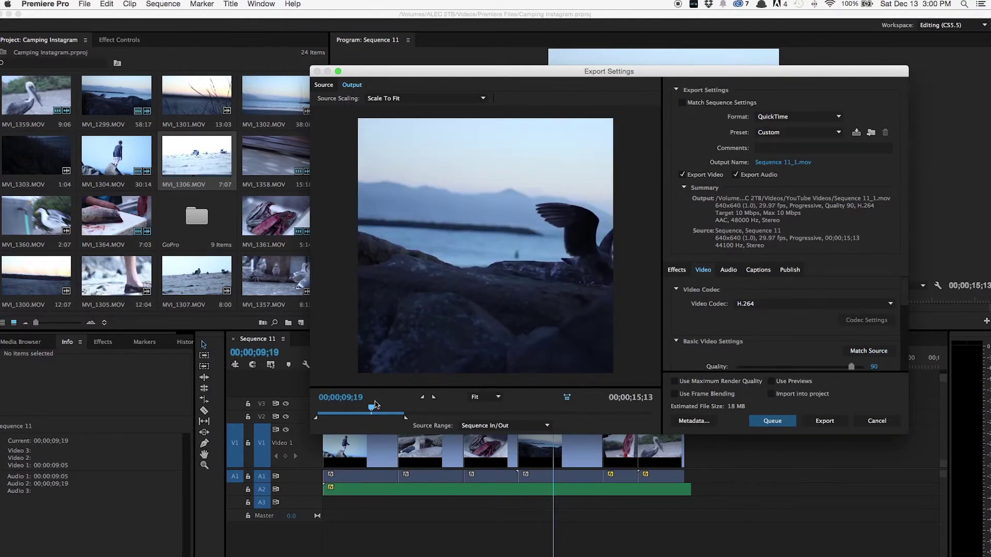
drag(371, 407, 359, 408)
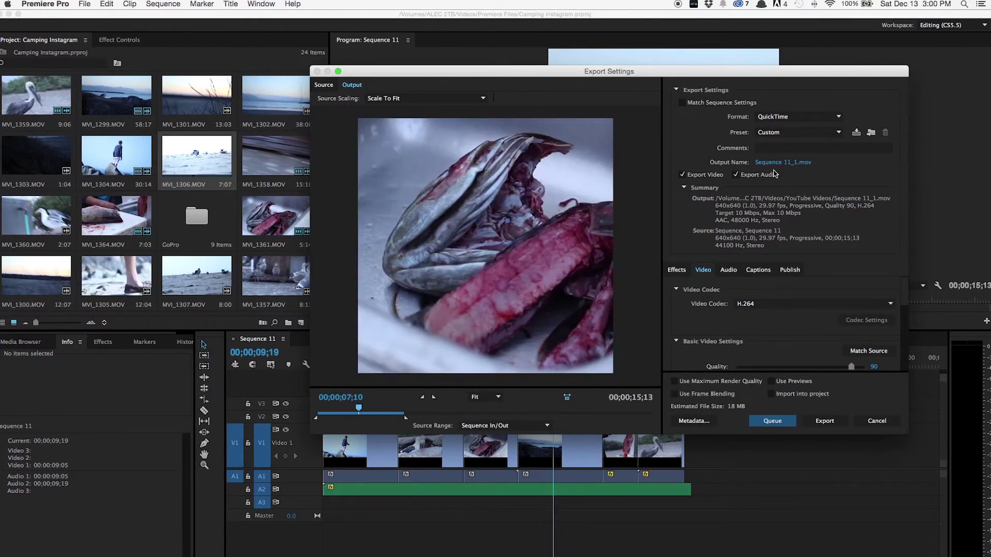
click(783, 117)
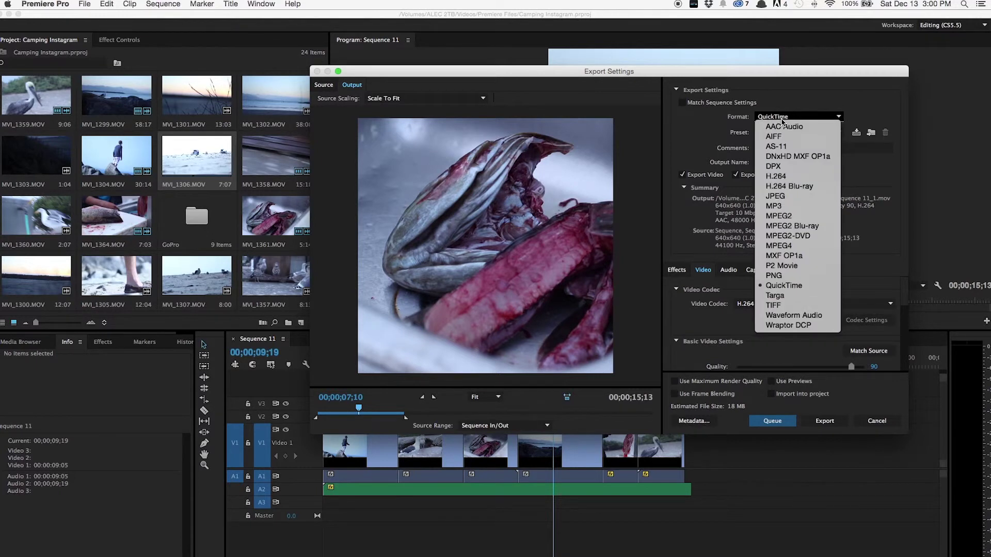
- Keep QuickTime format and name the output 'Instagram Video.mov' on the Desktop
click(782, 120)
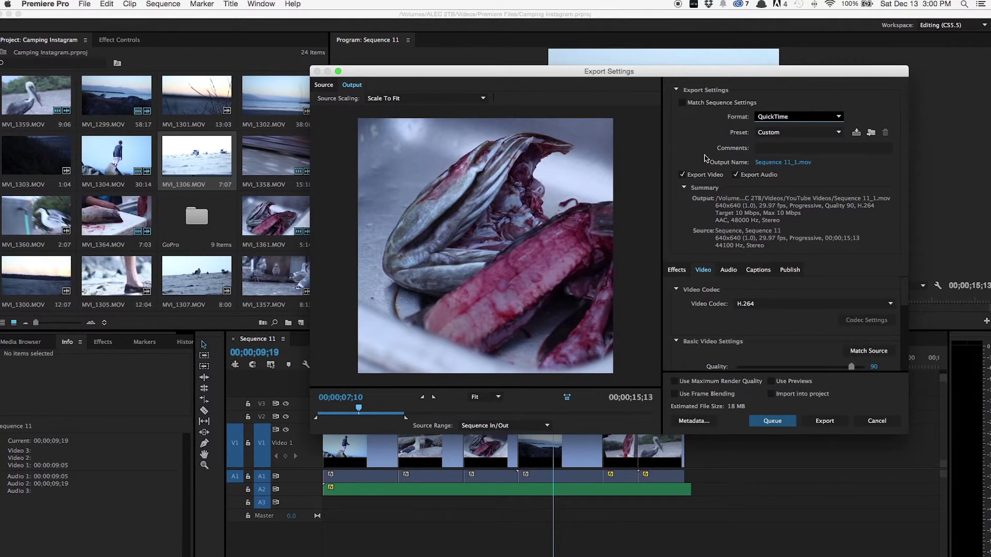
click(687, 138)
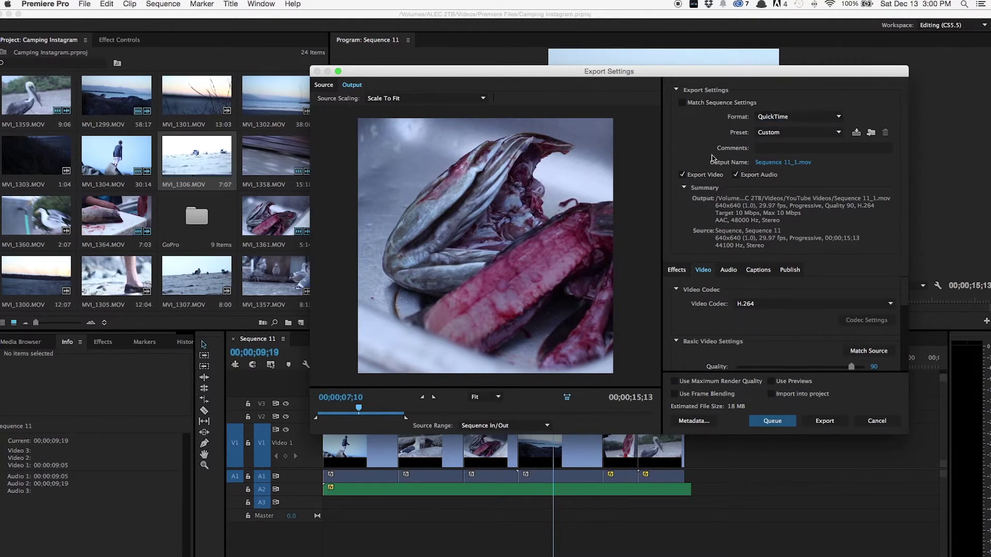
click(757, 164)
text(In)
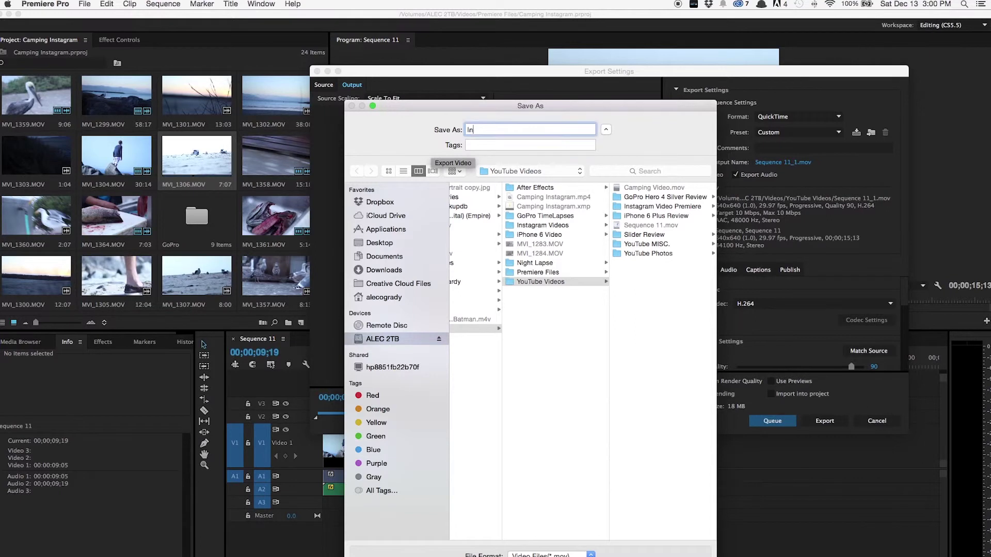
text(stagram Video)
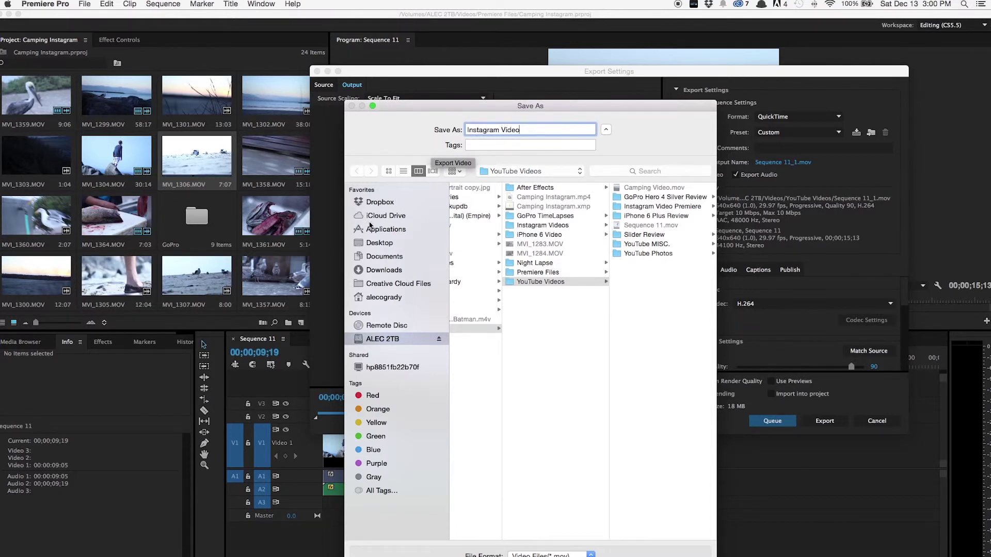
click(390, 300)
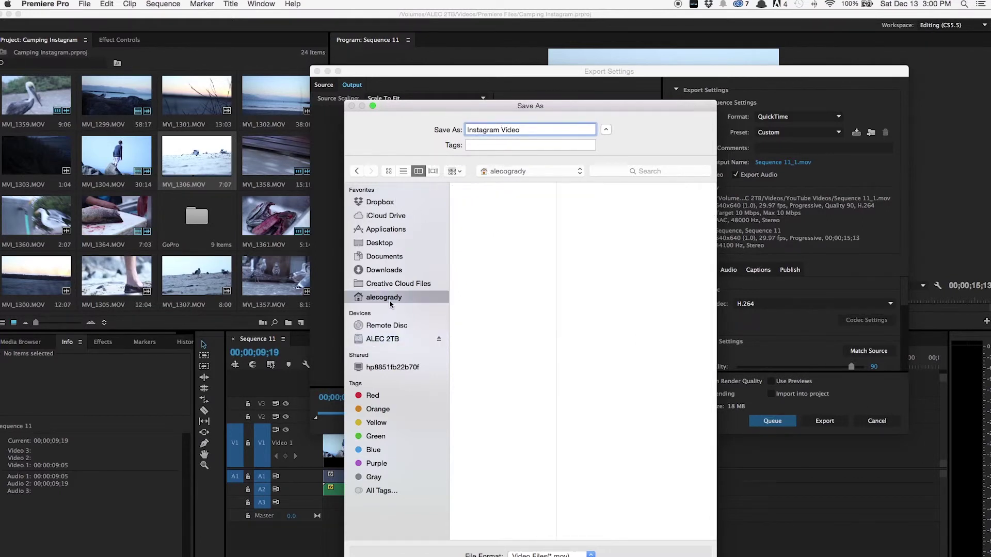
click(382, 246)
key(Return)
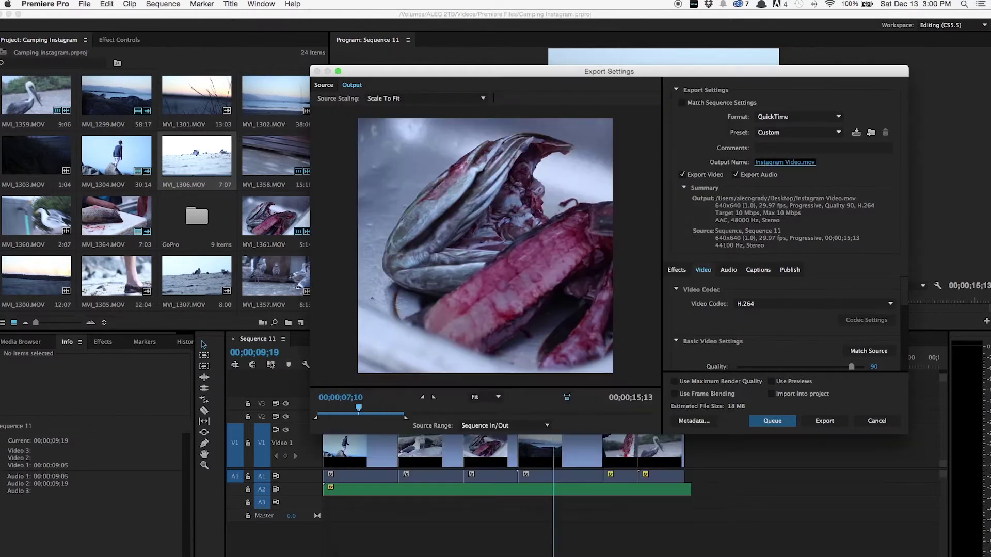
- Export the QuickTime movie and bring up a Finder window on the Dropbox folder
click(825, 422)
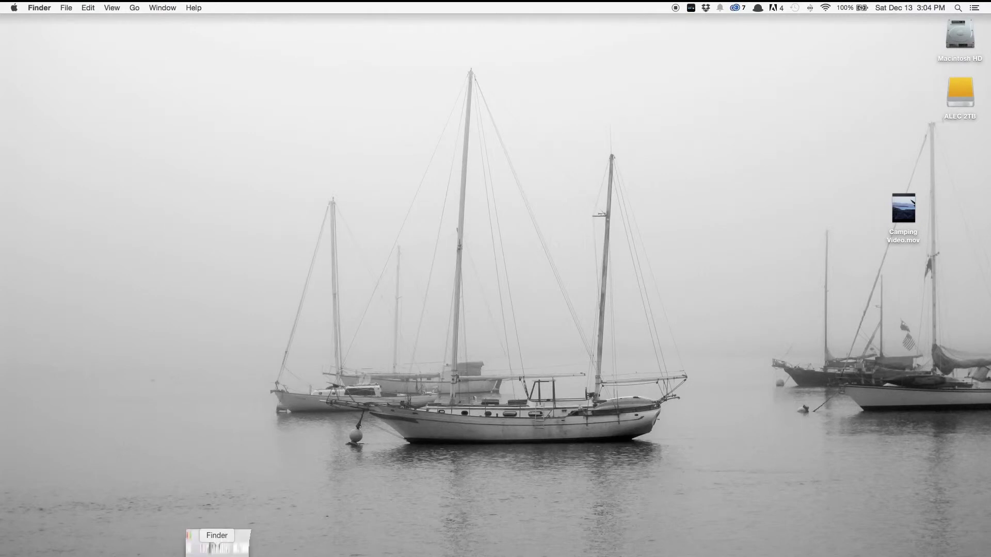
click(215, 548)
- Drag Camping Video.mov from the desktop into the Dropbox folder and check the copy
drag(372, 114, 406, 123)
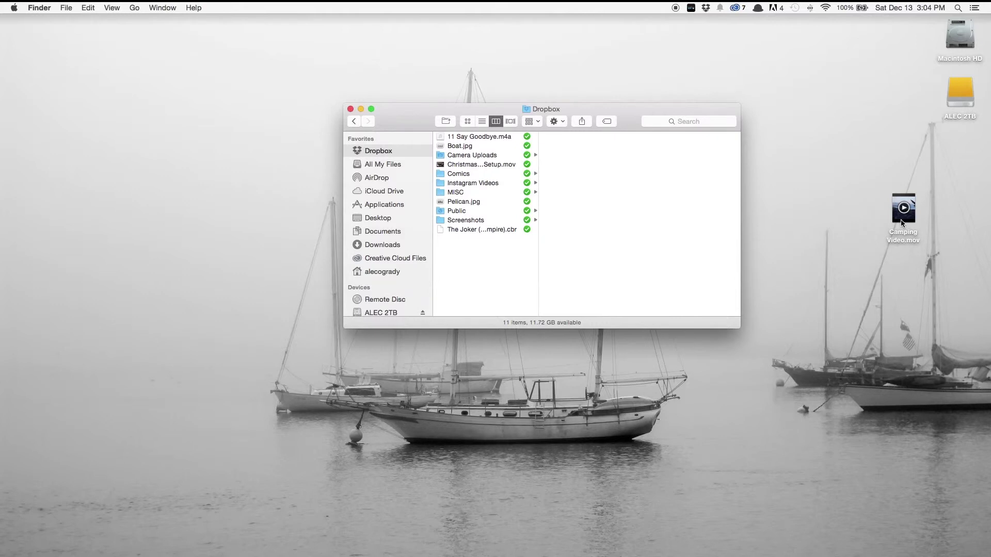
drag(900, 222, 493, 279)
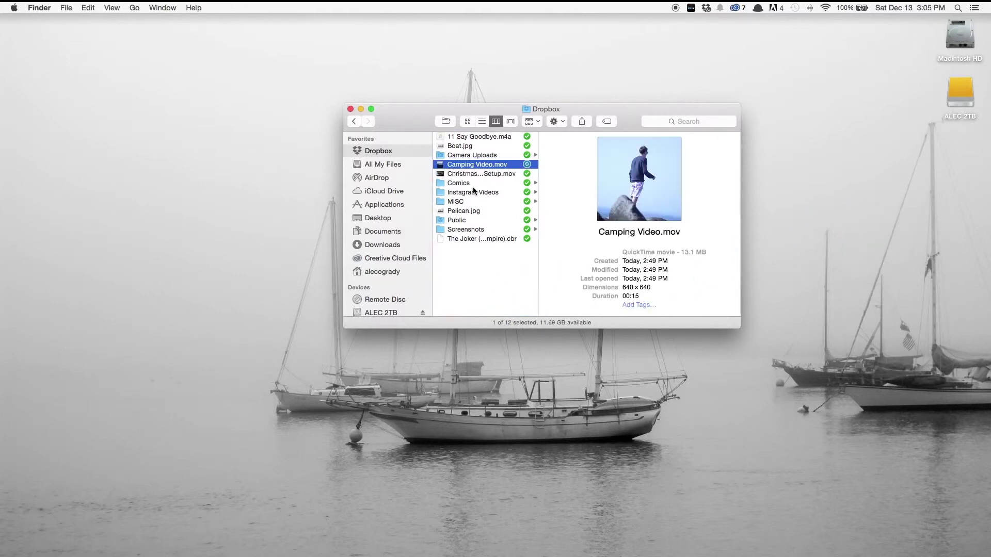
click(494, 258)
click(492, 165)
click(498, 277)
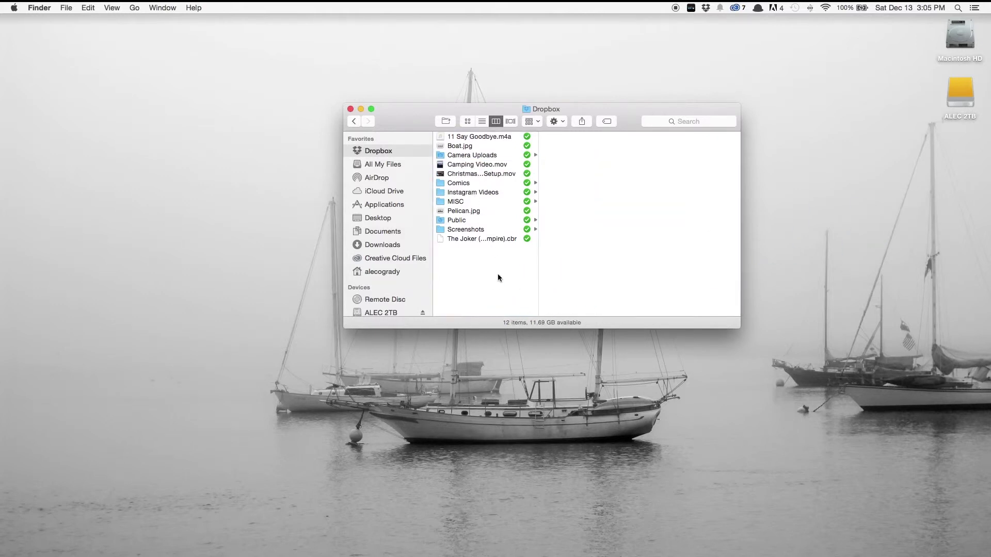